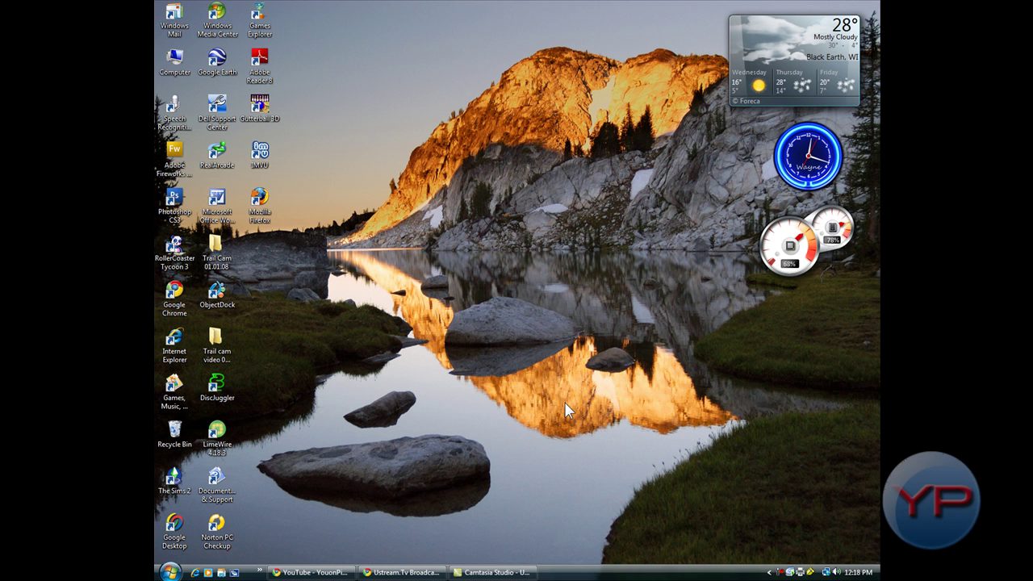
# - Restore the Ustream.tv Broadcast Console window from the taskbar
pyautogui.click(413, 570)
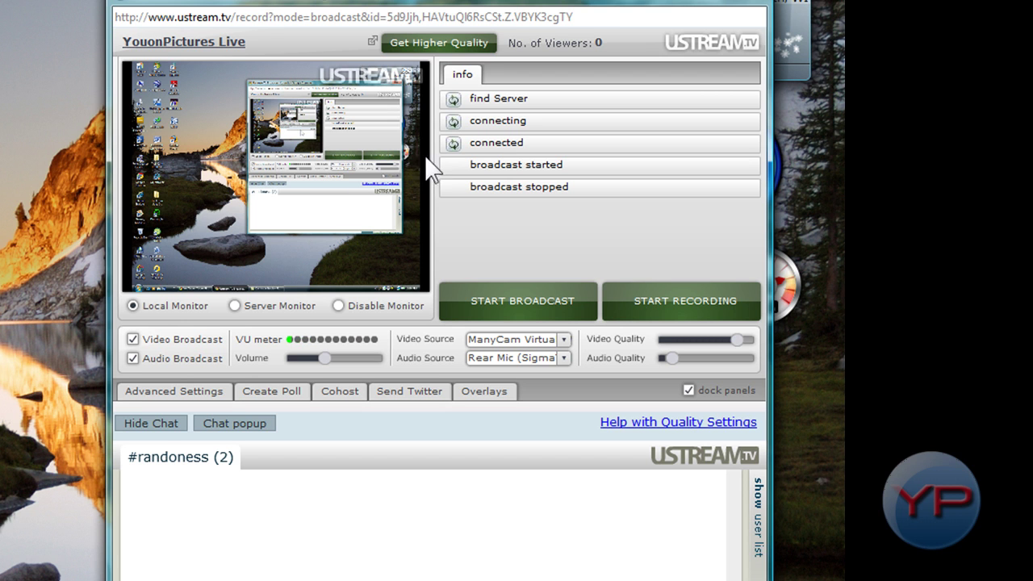
# - Minimize the Ustream console, launch ManyCam from the quick-launch overflow, and minimize its Options window
pyautogui.click(693, 7)
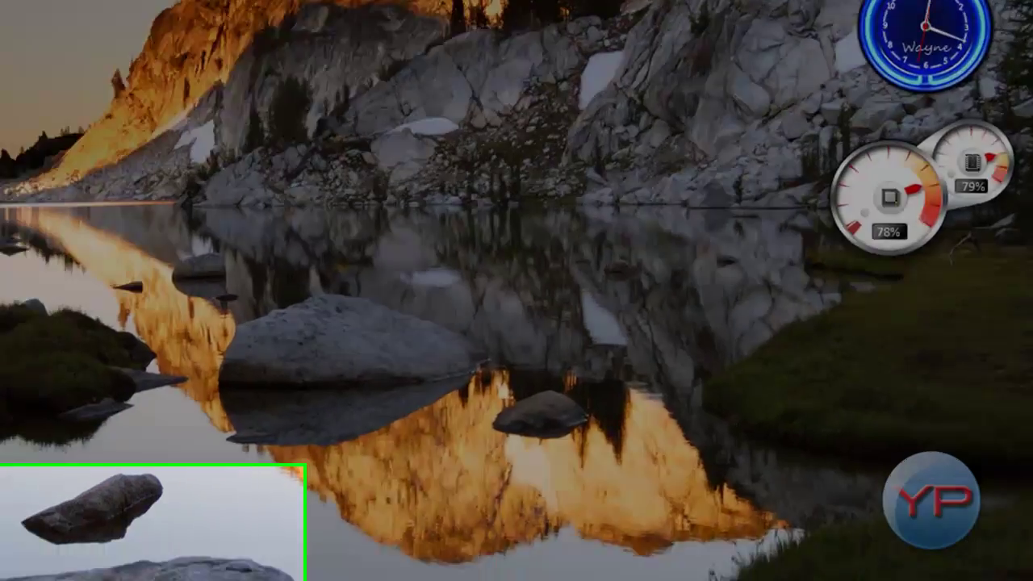
pyautogui.click(207, 553)
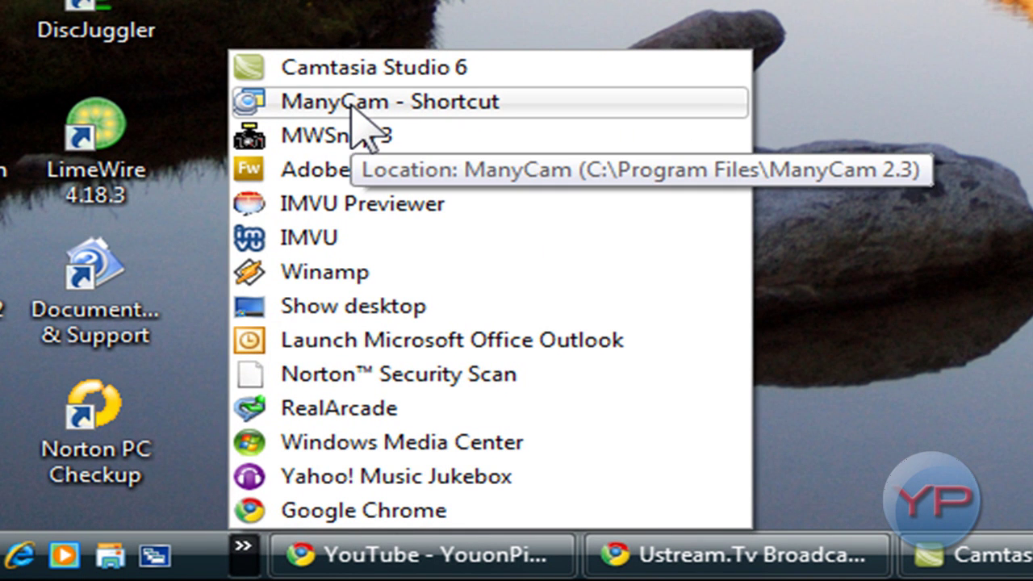
pyautogui.click(352, 104)
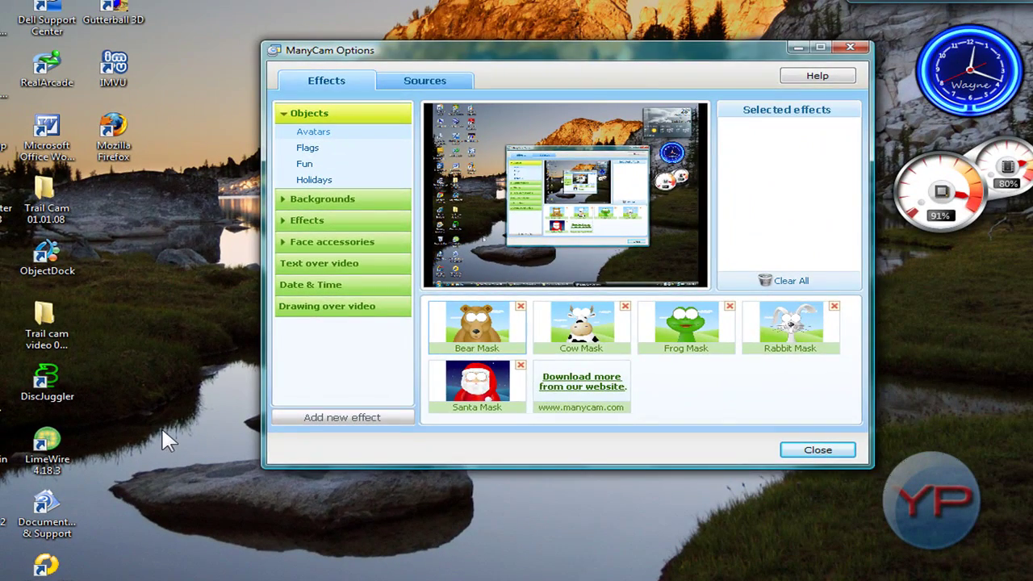
pyautogui.click(794, 49)
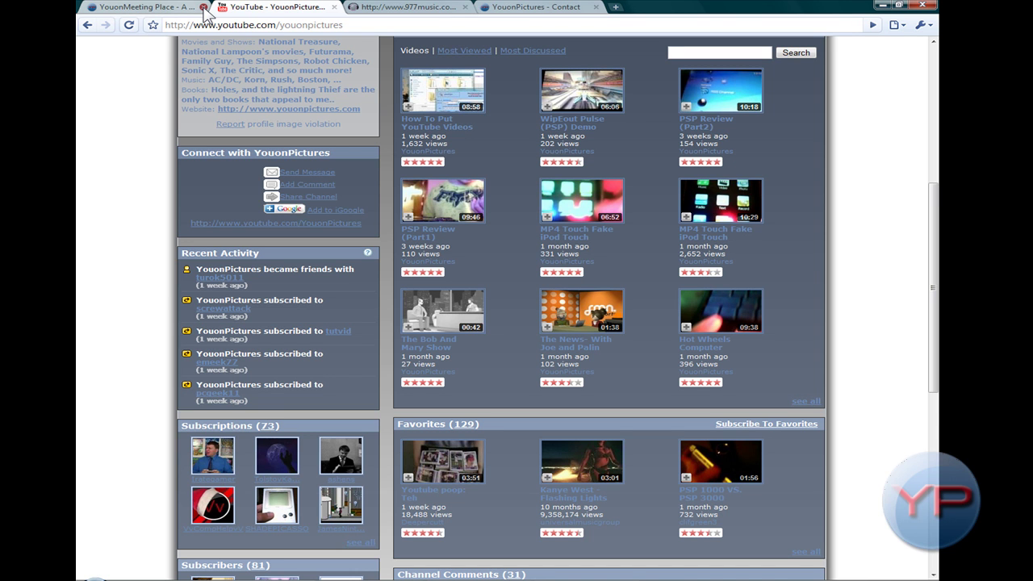
# - Close the YouonMeeting Place and YouonPictures - Contact tabs, returning to the YouTube channel tab
pyautogui.click(204, 7)
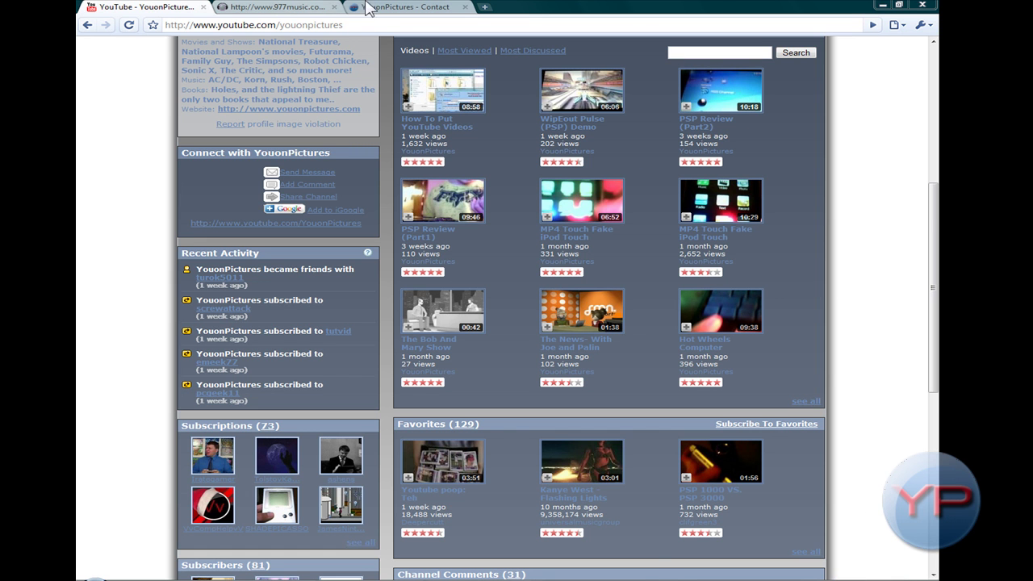
pyautogui.click(457, 8)
pyautogui.click(464, 8)
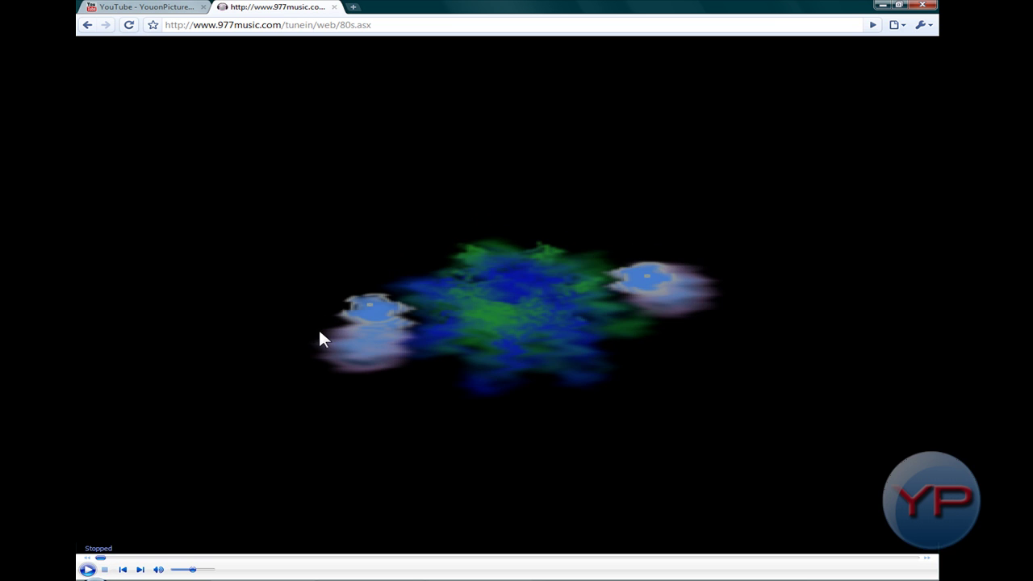
pyautogui.click(169, 7)
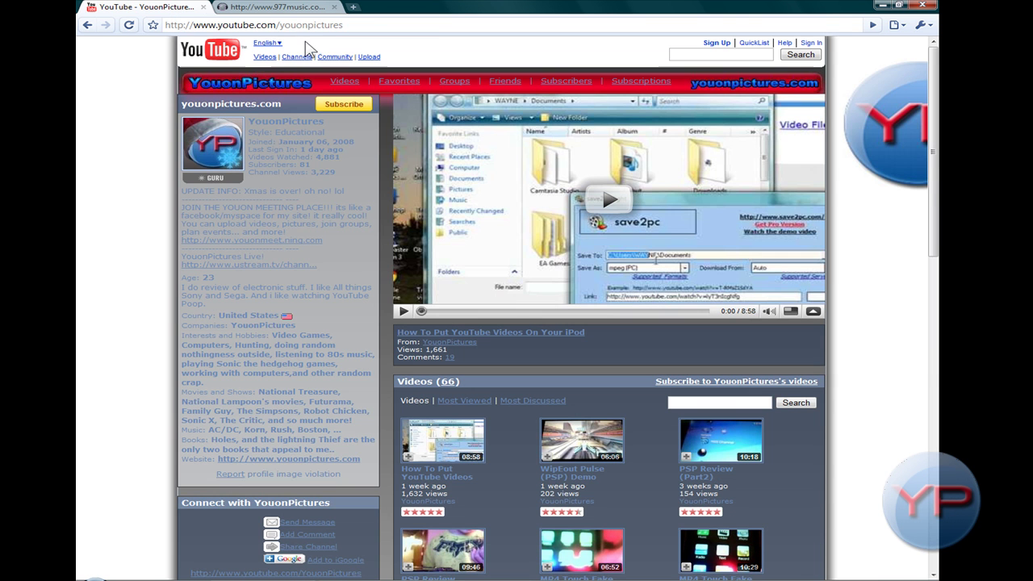
# - Google 'Mannycam' from the address bar and open the 'ManyCam - Home' result, scrolling its feature list
pyautogui.click(307, 30)
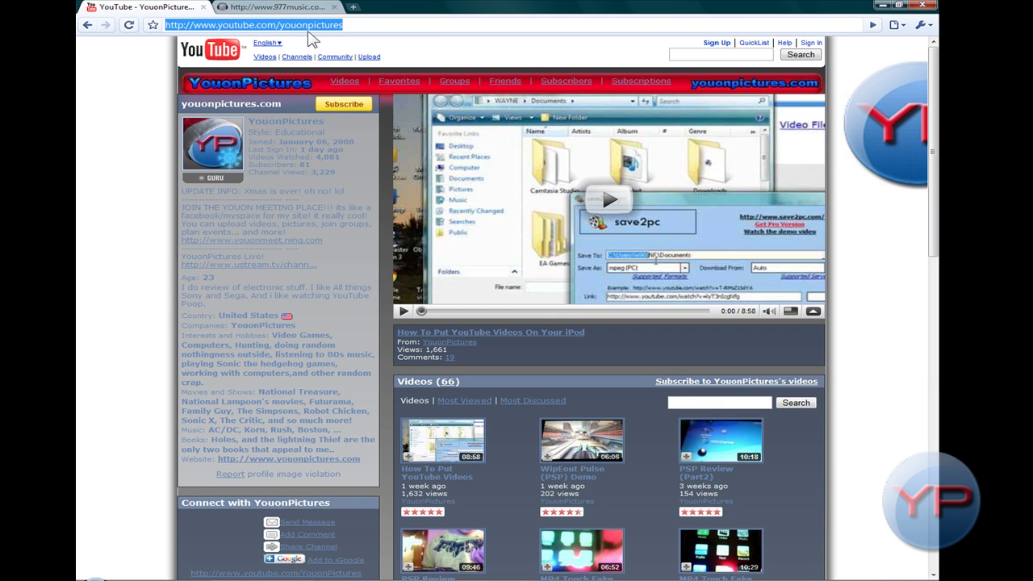
pyautogui.write('go')
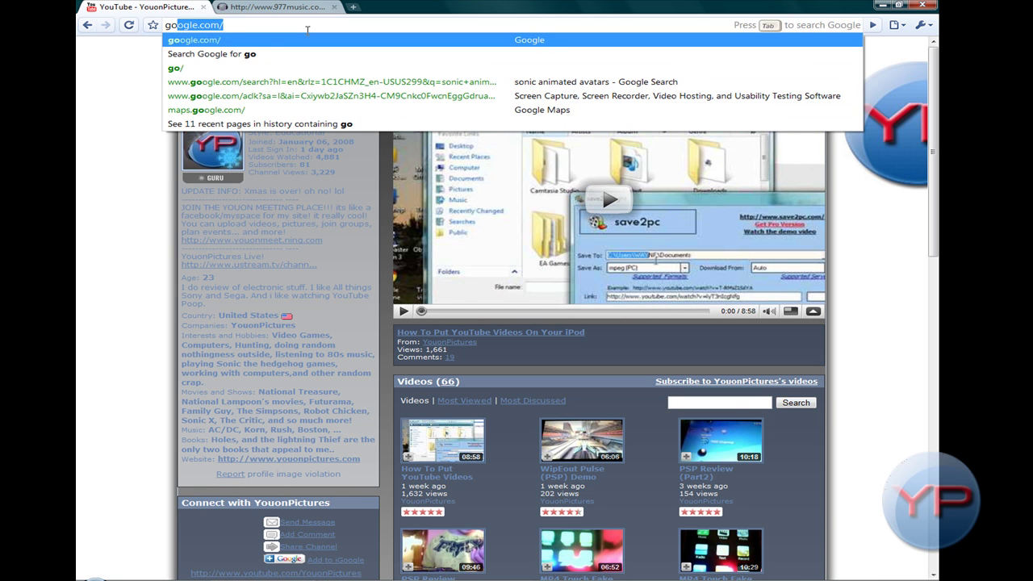
pyautogui.press('BackSpace')
pyautogui.press('BackSpace')
pyautogui.press('BackSpace')
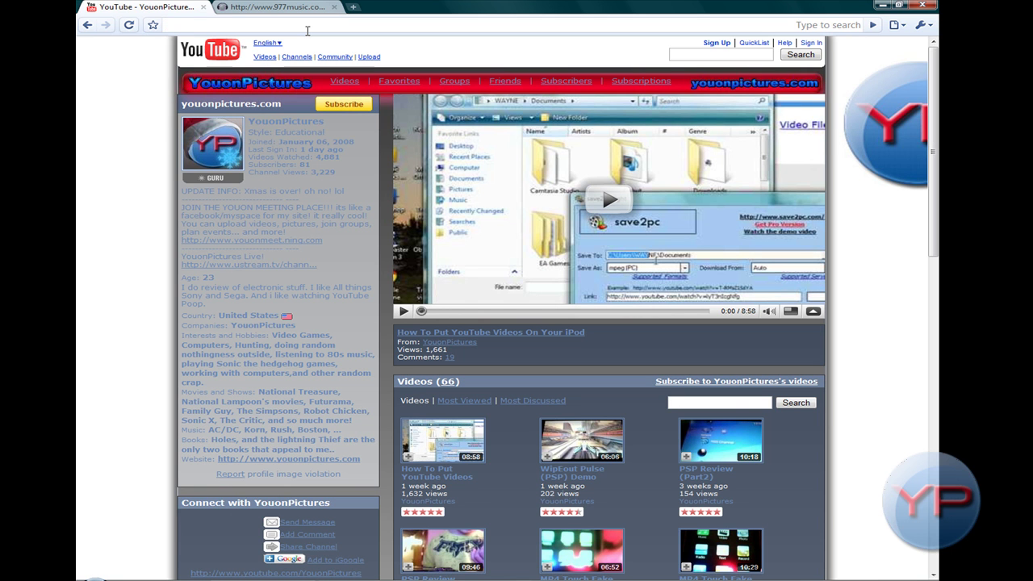
pyautogui.write('Man')
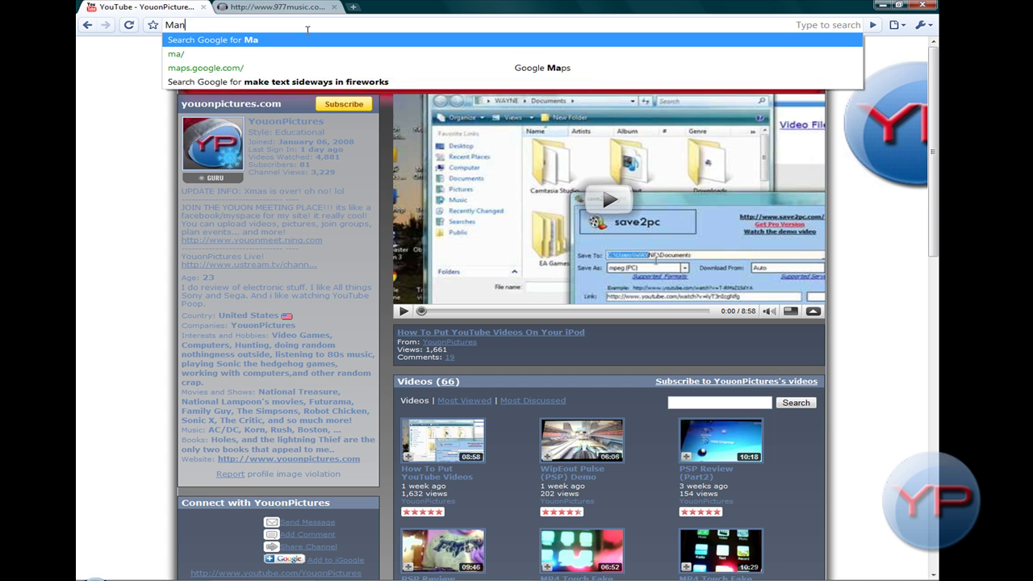
pyautogui.write('nycam')
pyautogui.press('Return')
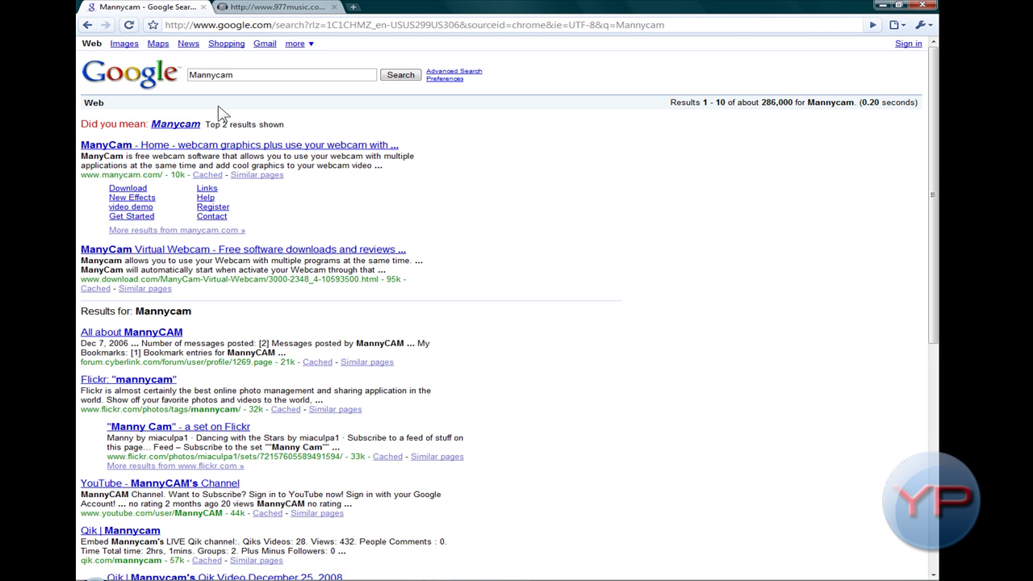
pyautogui.click(167, 147)
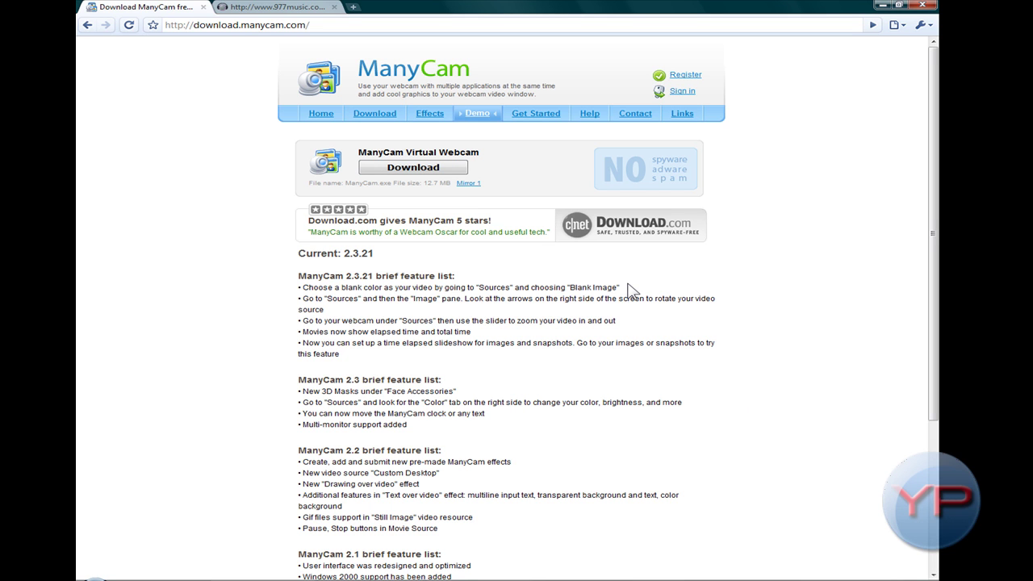
pyautogui.scroll(-2, 649, 234)
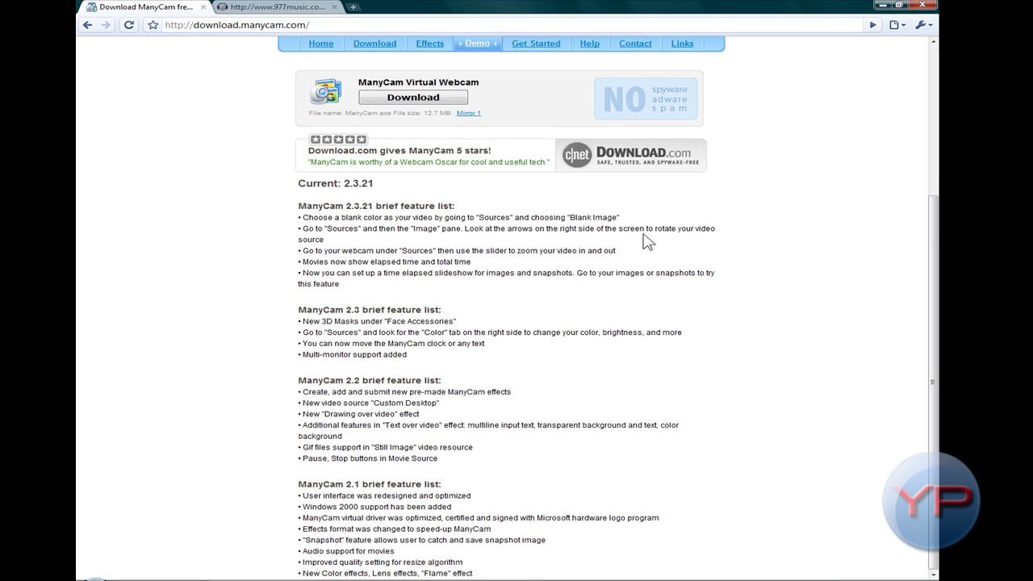
# - Close the ManyCam download tab, open a blank tab, minimize Chrome, and launch ManyCam Shortcut
pyautogui.click(203, 7)
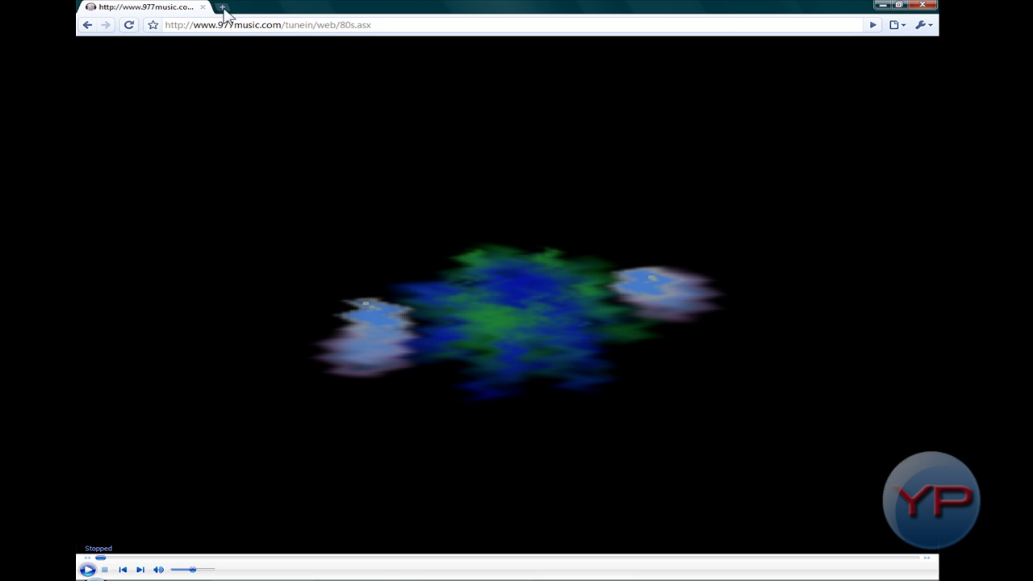
pyautogui.click(222, 7)
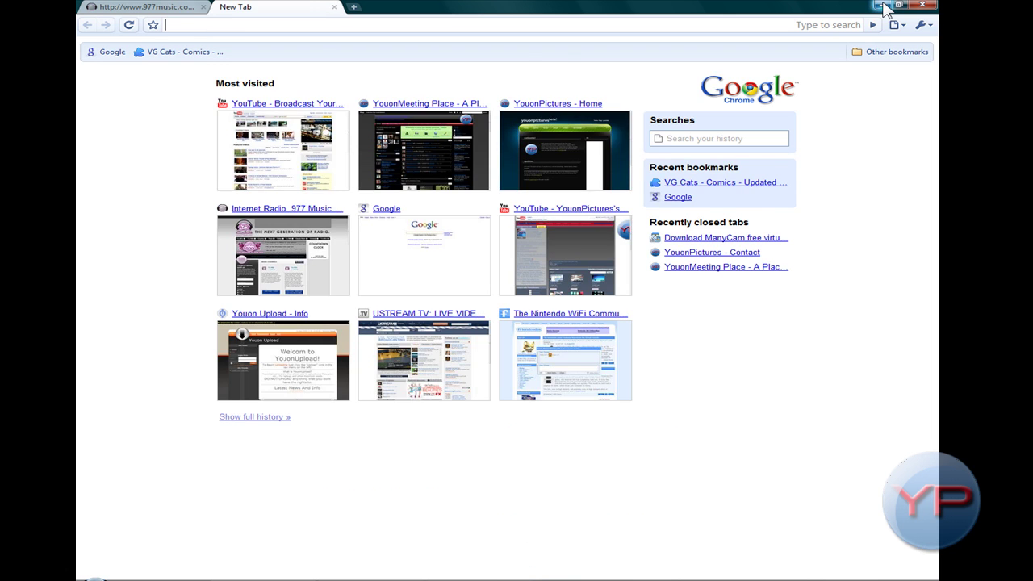
pyautogui.click(883, 5)
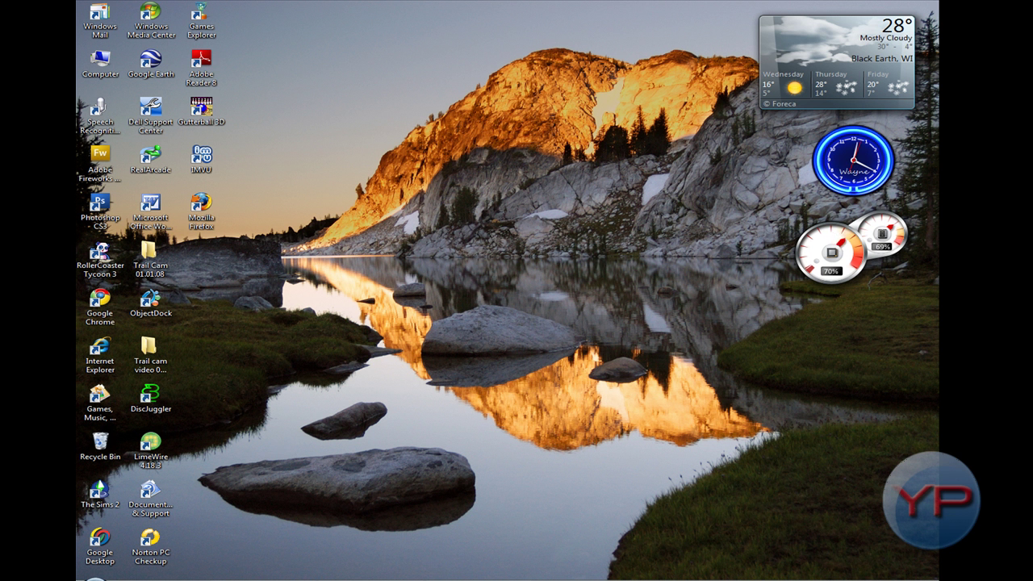
pyautogui.click(202, 580)
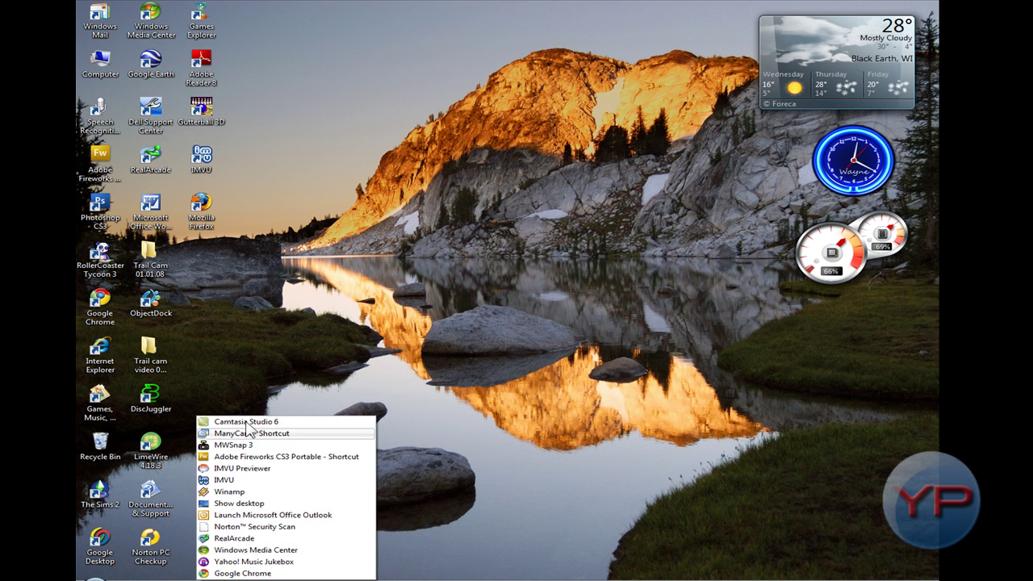
pyautogui.click(256, 444)
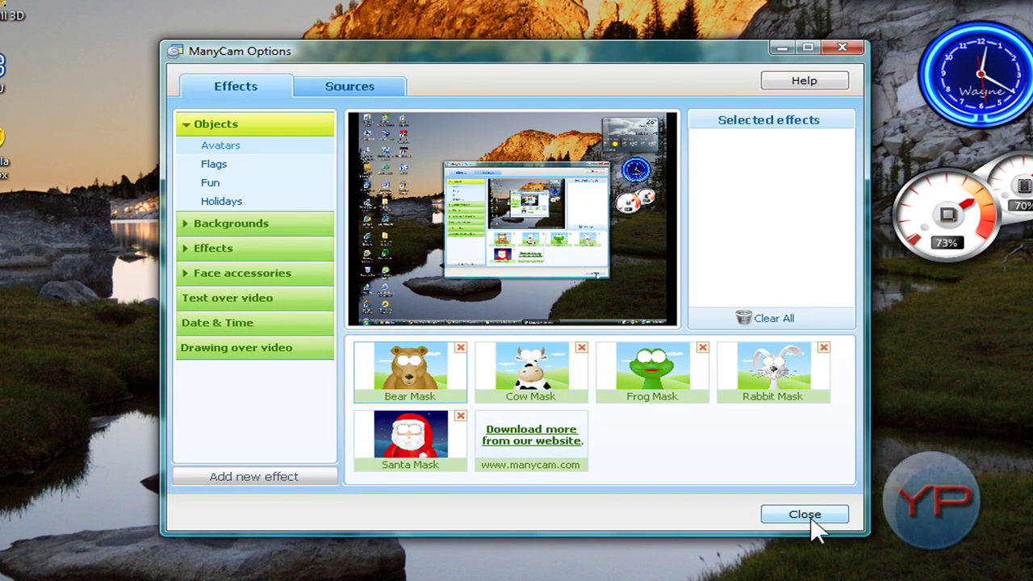
# - Confirm Desktop as the ManyCam source, leave Show ManyCam.com Logo unticked, and close Options
pyautogui.click(374, 87)
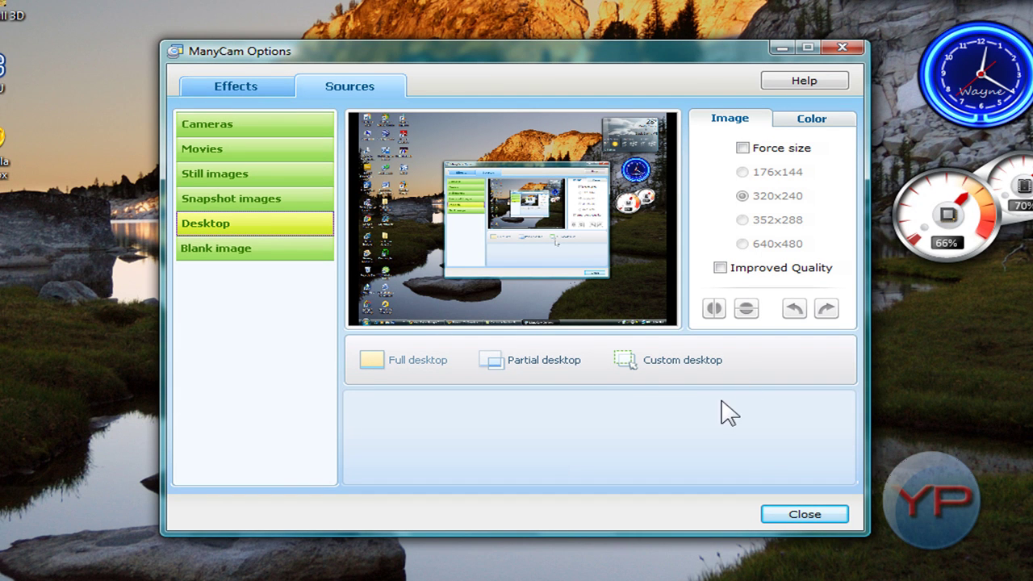
pyautogui.click(235, 93)
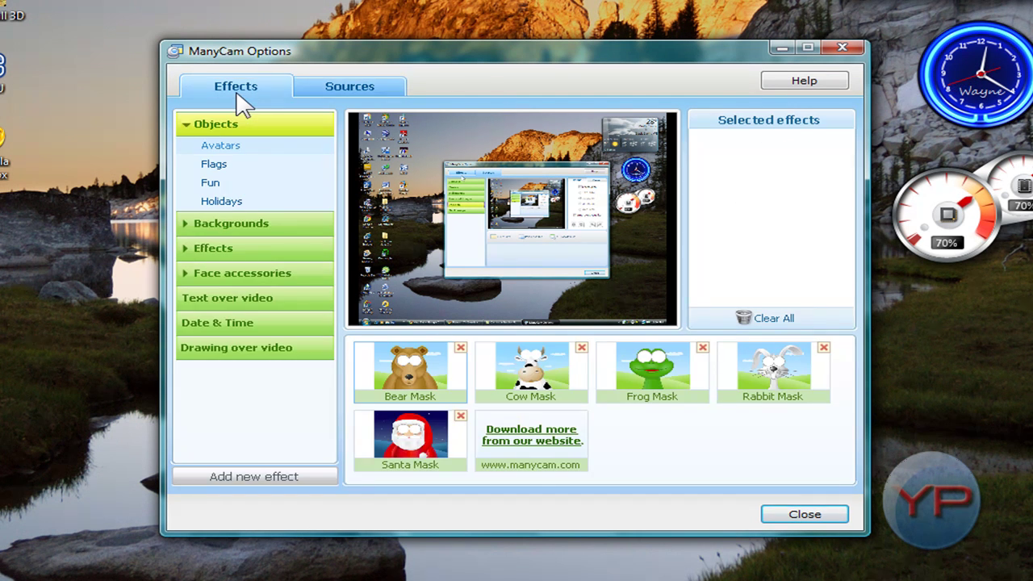
pyautogui.click(225, 298)
pyautogui.click(516, 355)
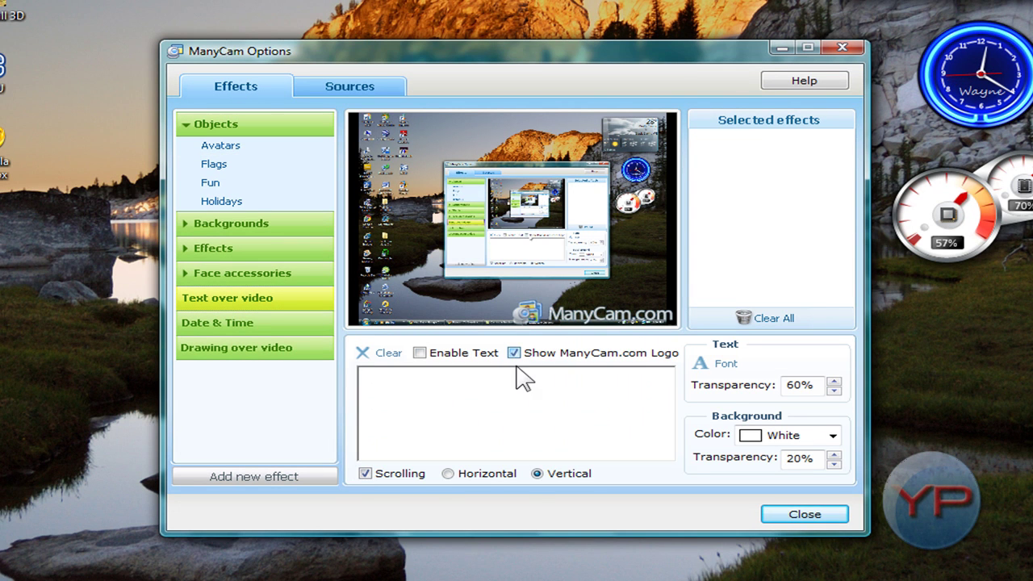
pyautogui.click(520, 355)
pyautogui.click(776, 517)
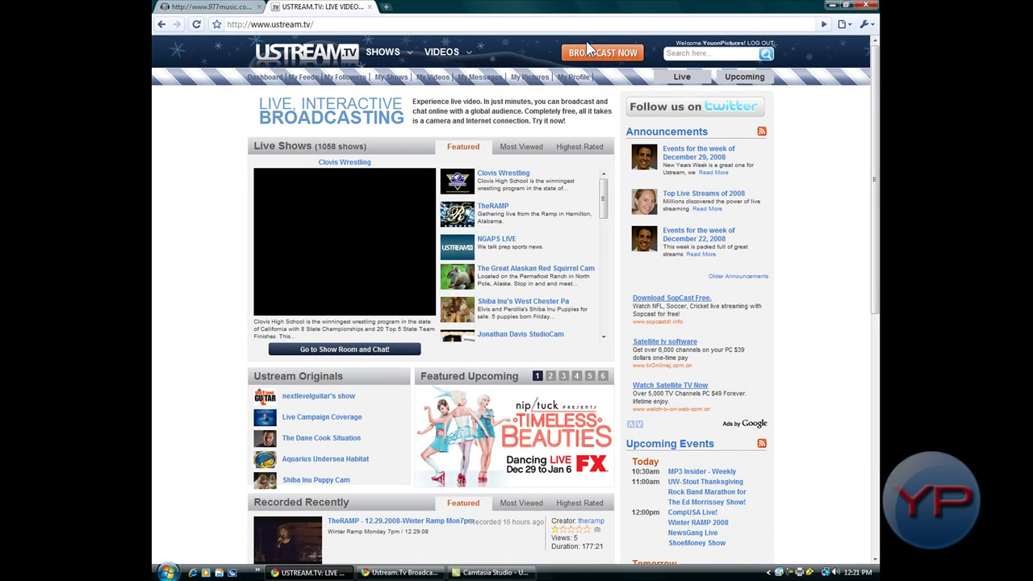
# - Bring the Ustream Broadcast Console to the front via its taskbar button
pyautogui.click(490, 572)
pyautogui.click(490, 572)
pyautogui.click(403, 572)
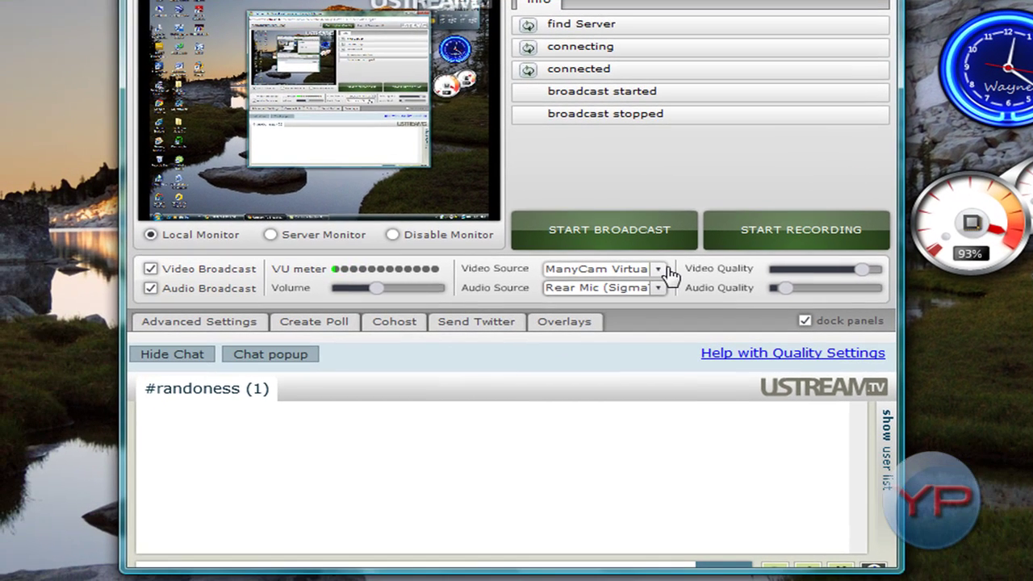
# - Keep ManyCam Virtual Webcam and Rear Mic as sources, then start and stop broadcasting
pyautogui.click(501, 300)
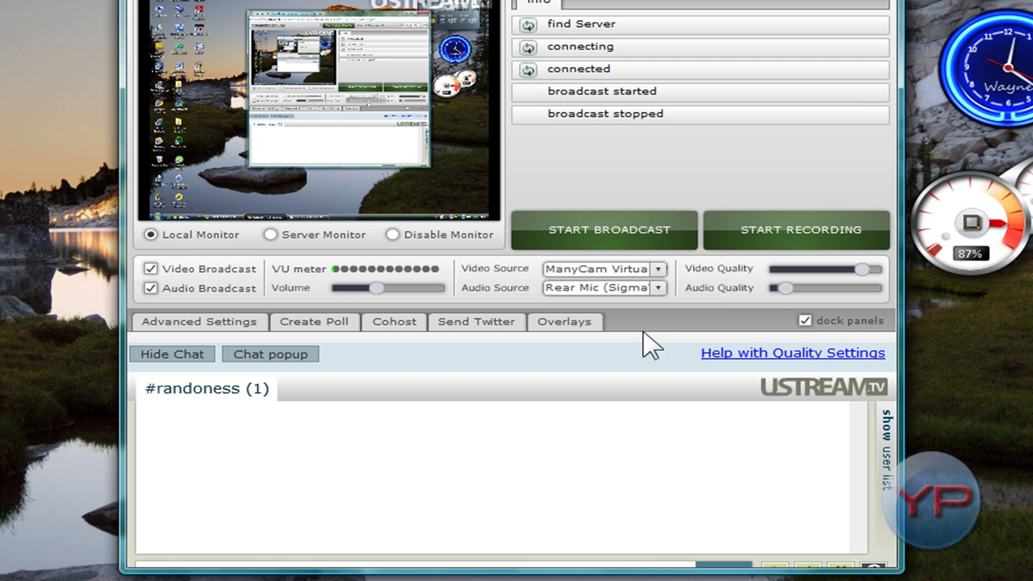
pyautogui.click(649, 290)
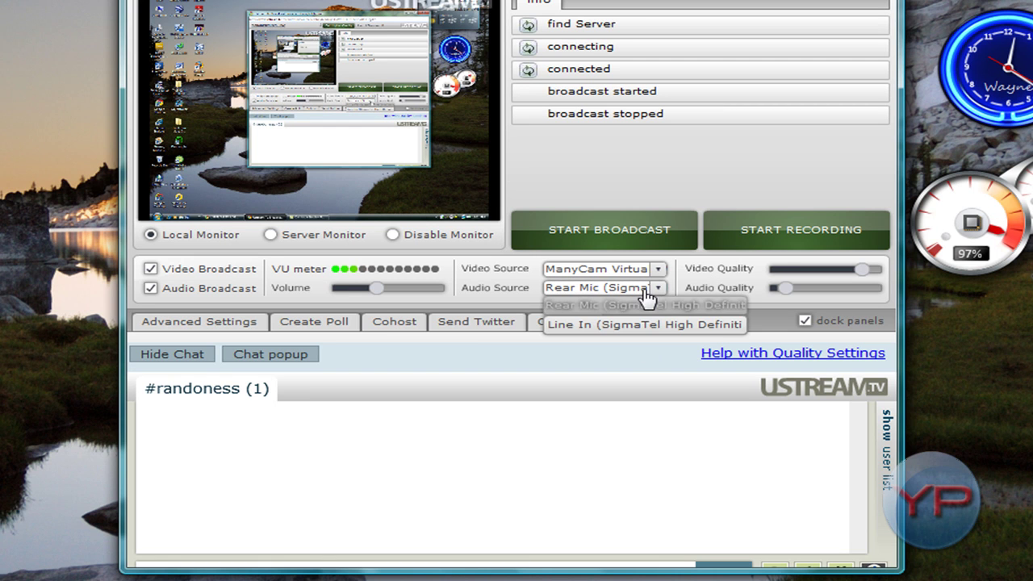
pyautogui.click(647, 307)
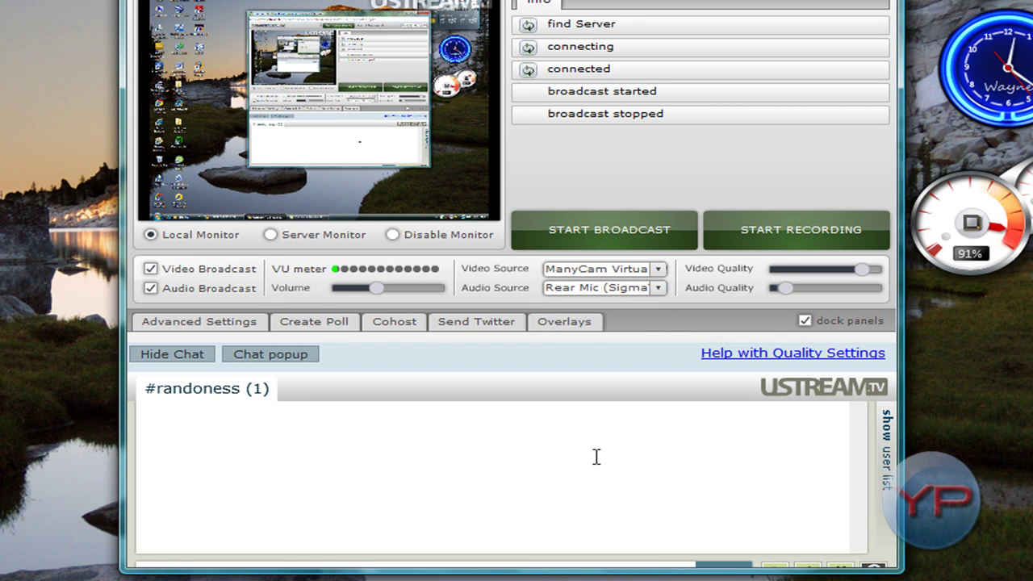
pyautogui.click(638, 230)
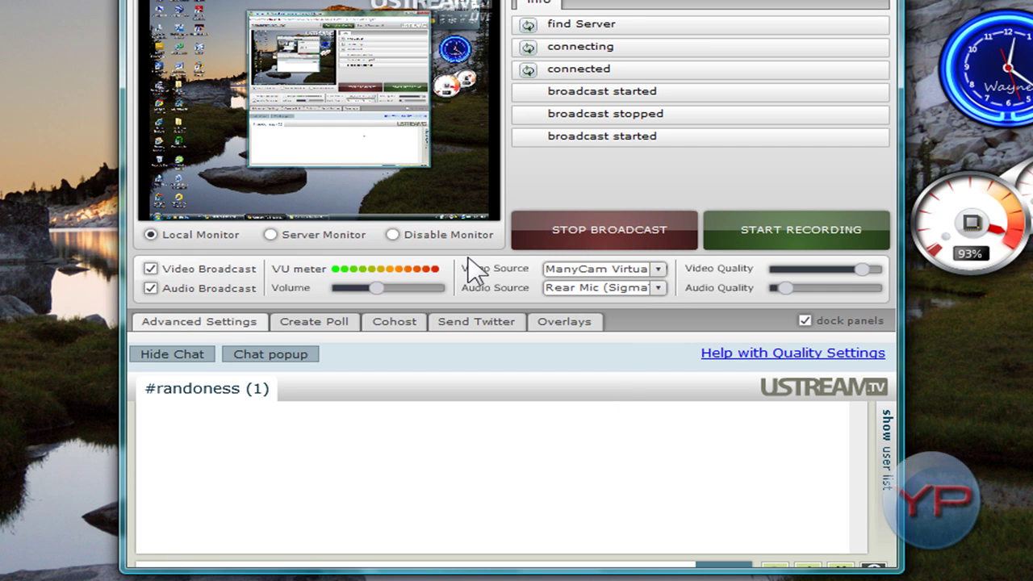
pyautogui.click(696, 236)
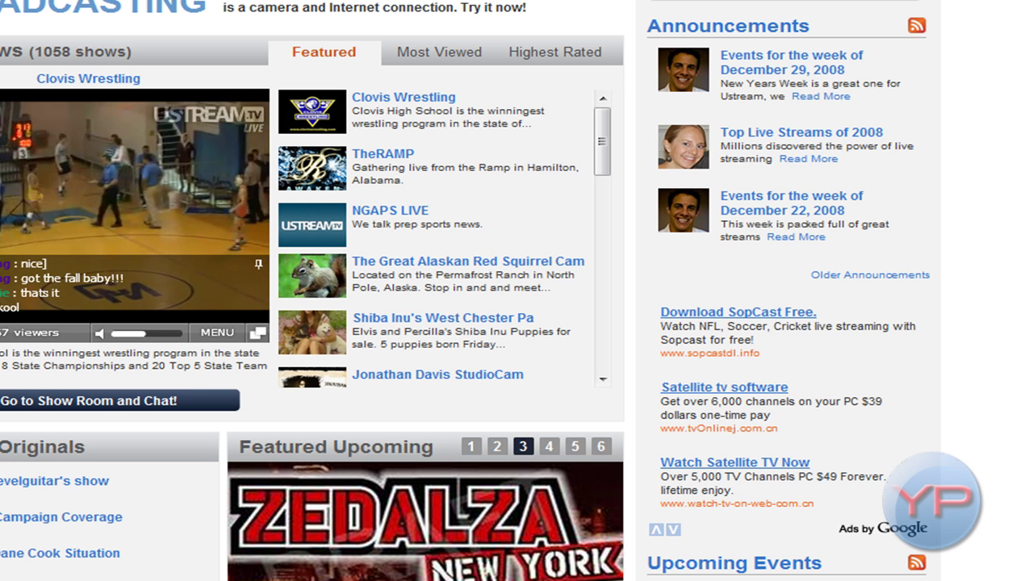
# - Enter youonpictures in the address bar to load the youonpictures.com home page
pyautogui.write('youonpictures.com/')
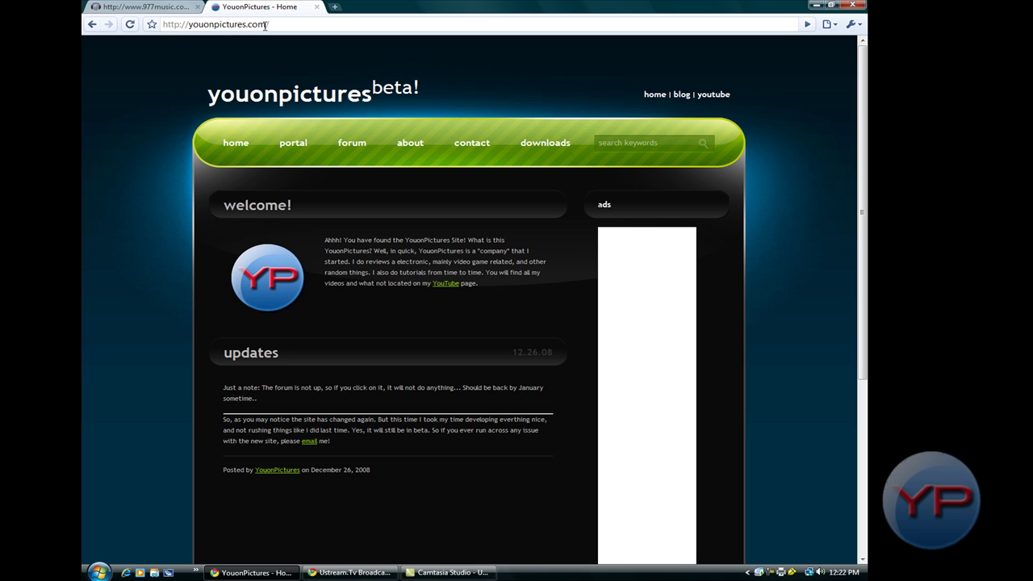
# - Open the Contact page, scroll to the partner section, and highlight text down to the Other heading
pyautogui.click(466, 150)
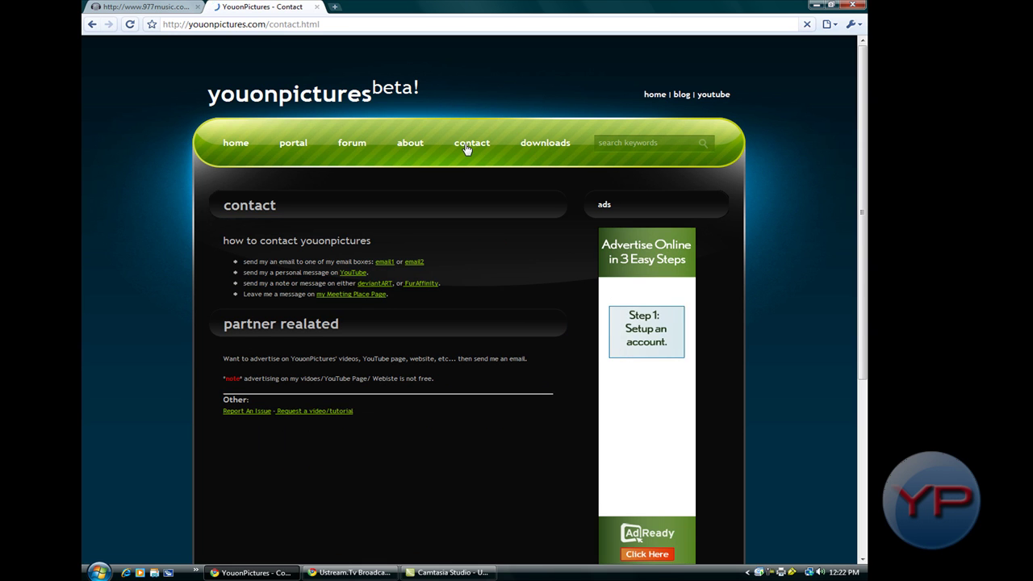
pyautogui.scroll(-3, 330, 233)
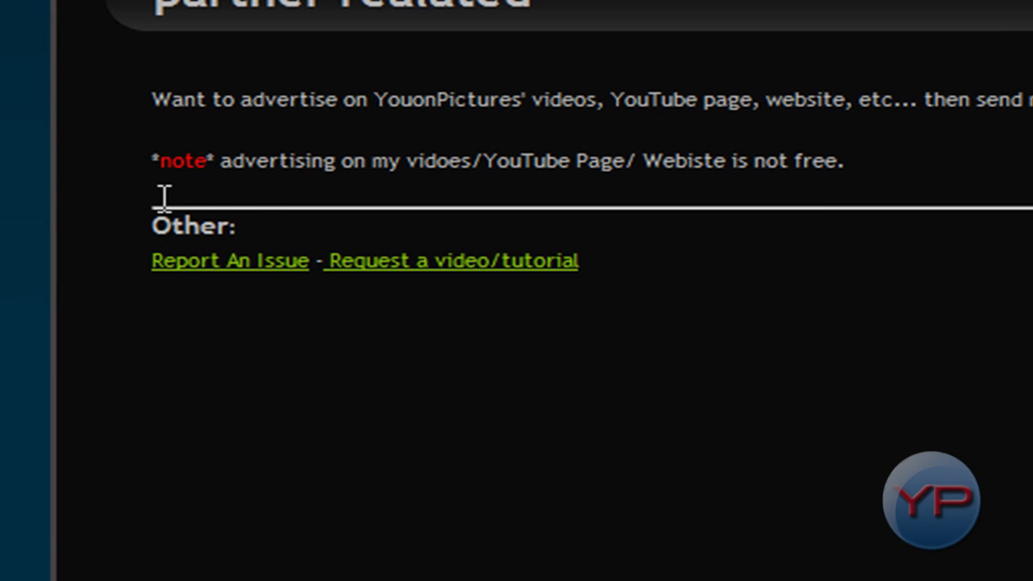
pyautogui.moveTo(225, 188); pyautogui.dragTo(260, 196)
pyautogui.click(272, 240)
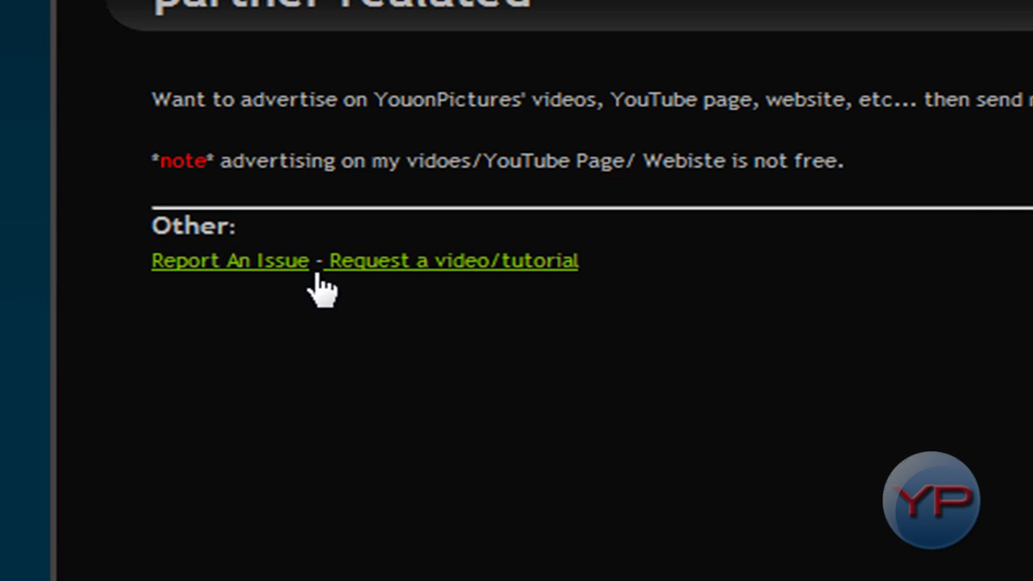